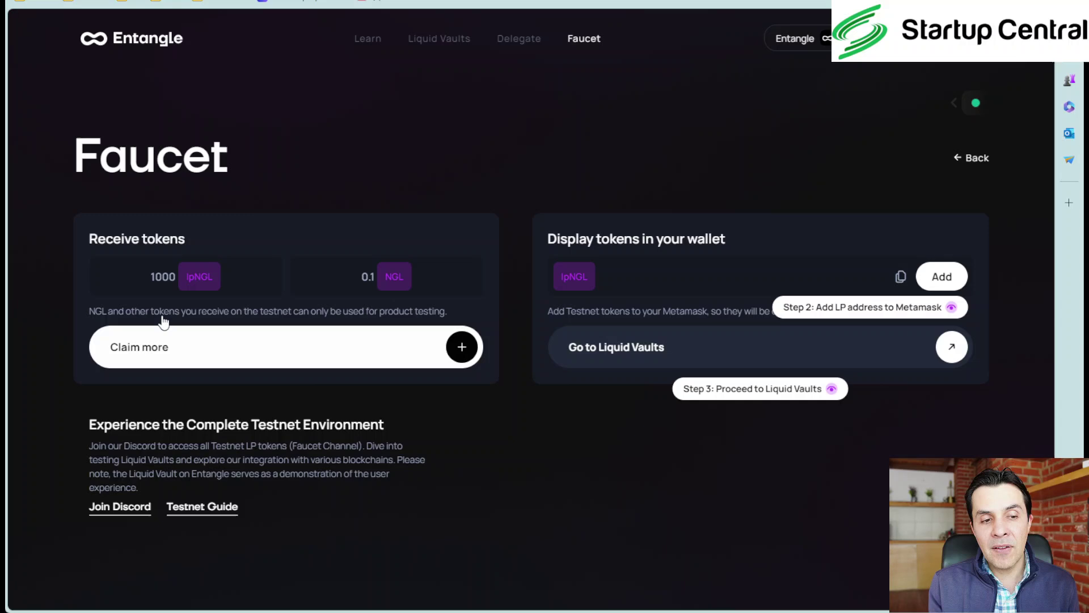
key(ctrl+t)
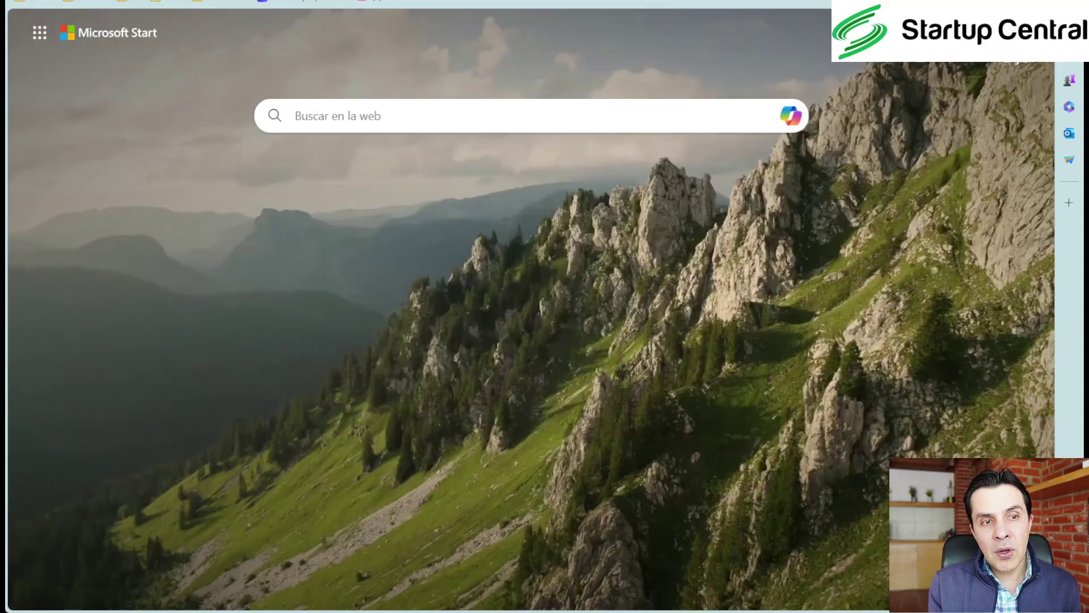
key(ctrl+w)
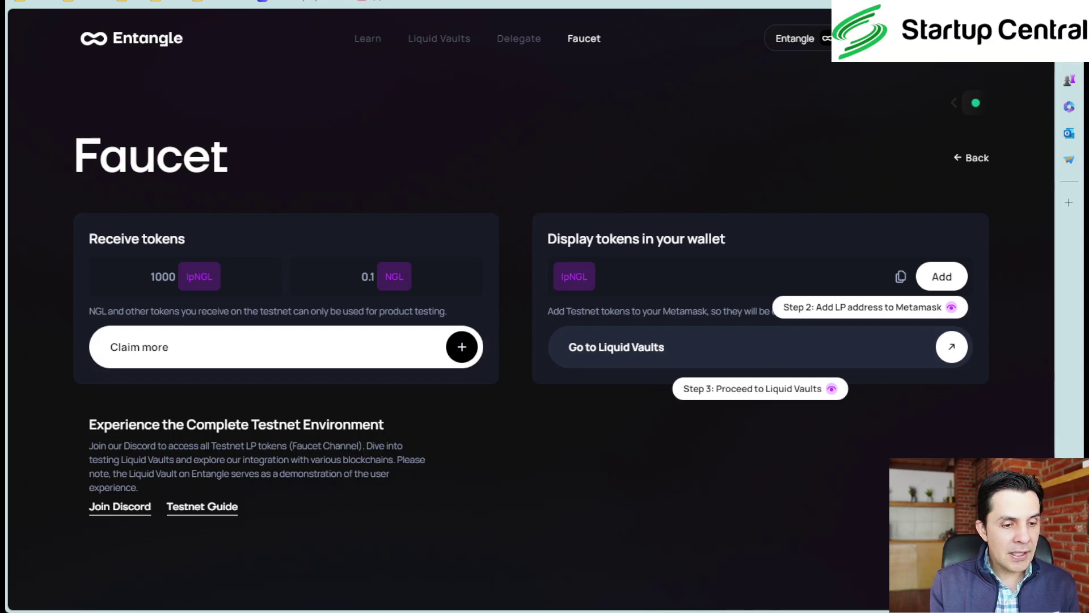
key(alt+Left)
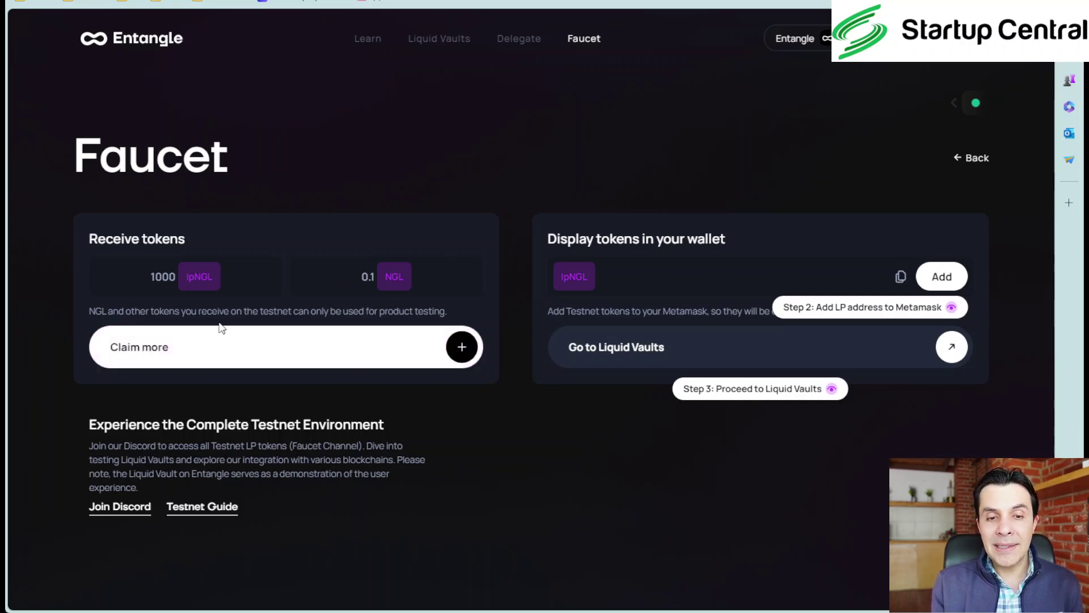
- Claim more faucet testnet tokens and add the lpNGL token to Metamask
click(153, 359)
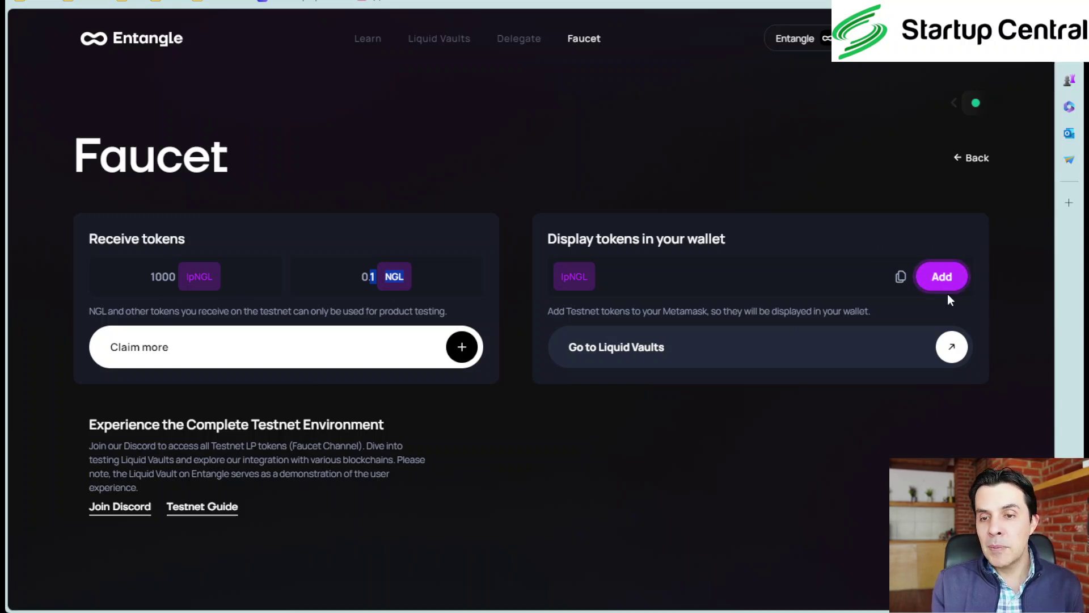
click(951, 271)
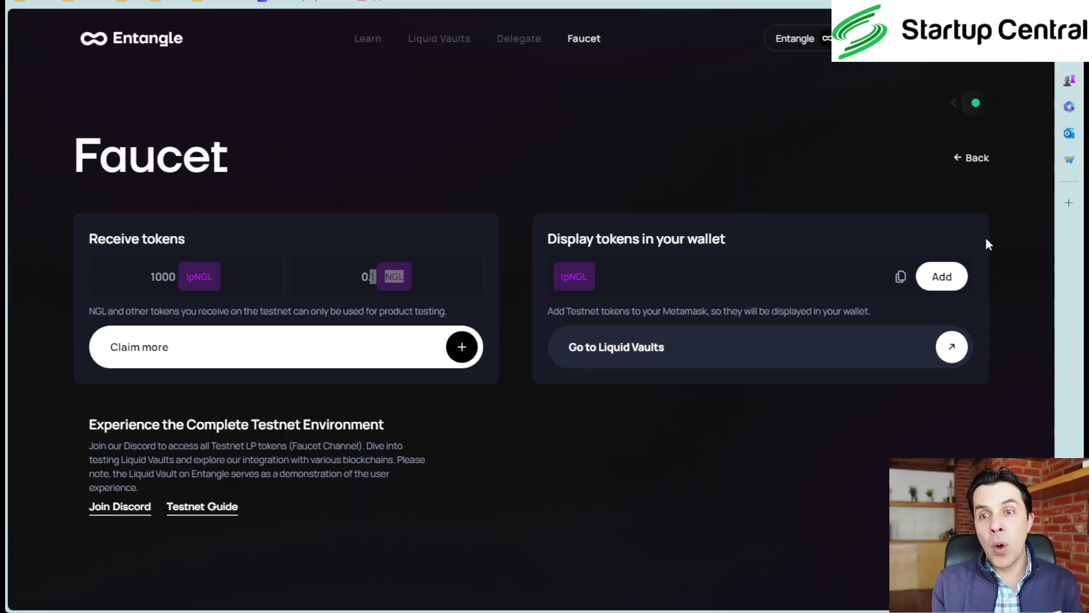
click(1032, 321)
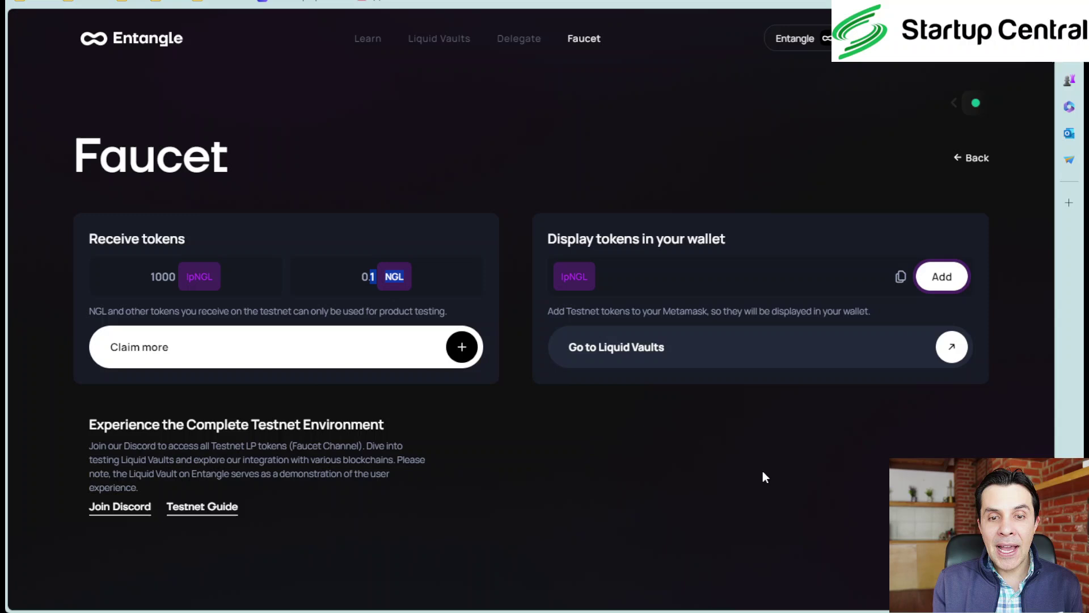
click(621, 458)
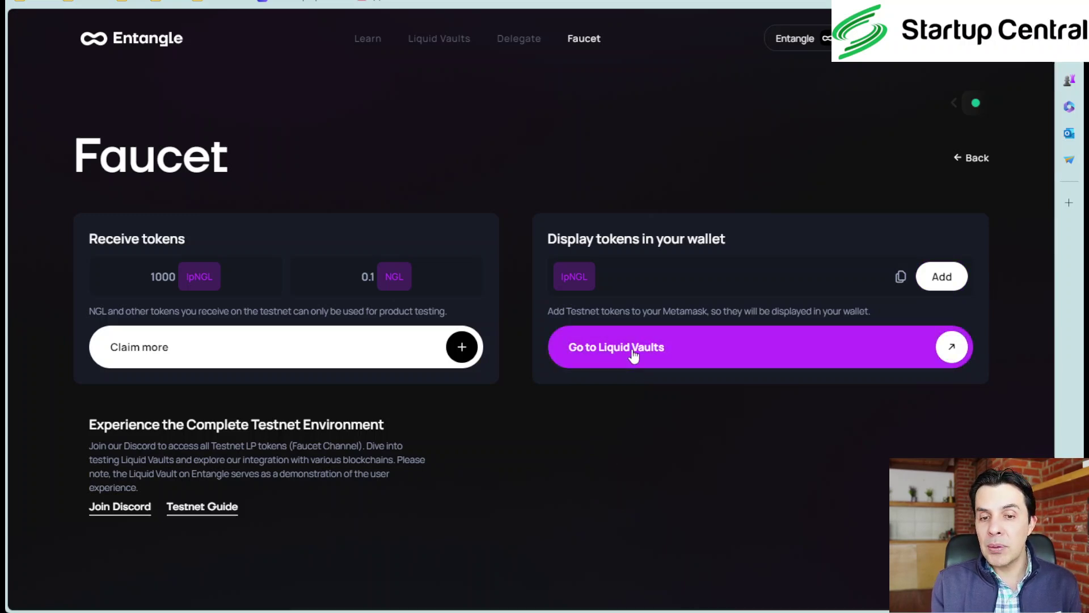
- Go to Liquid Vaults and dismiss the Guided Mode notice to see the NGL vault's 1000 LP balance
click(658, 359)
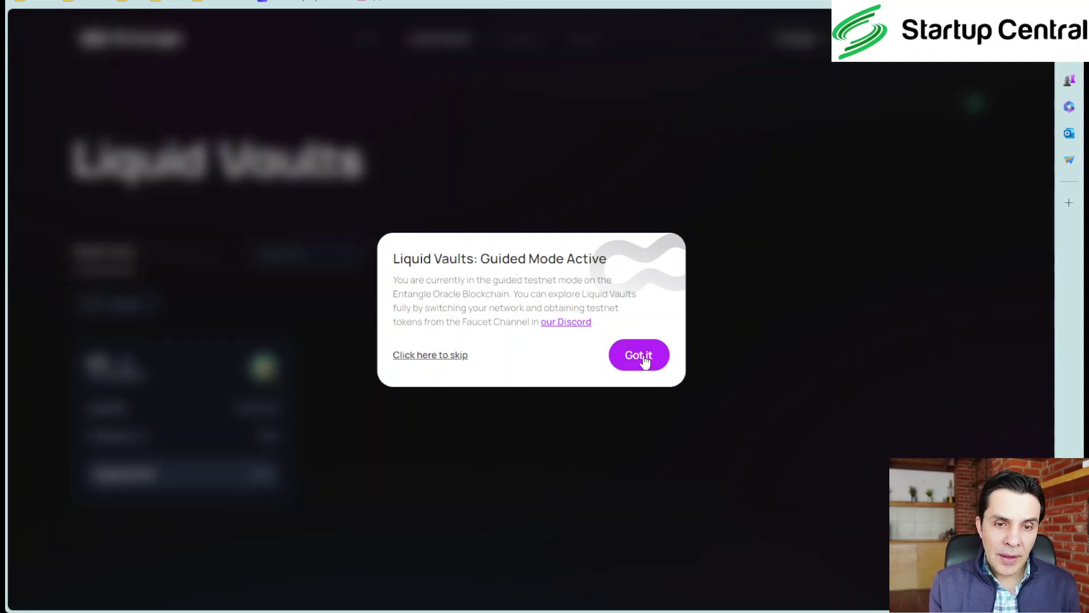
click(645, 361)
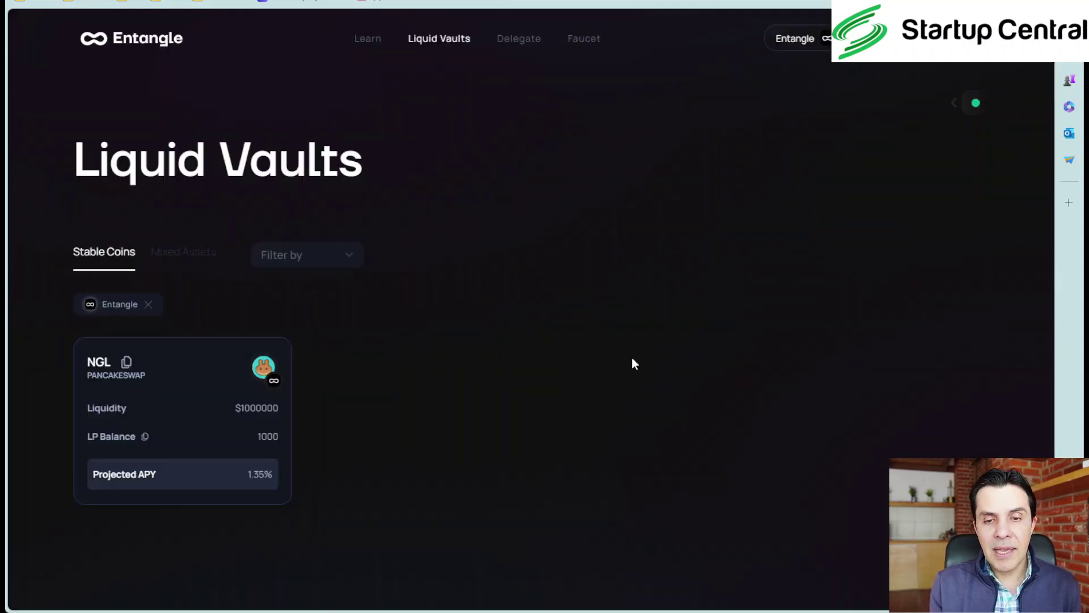
scroll(387, 462, down, 2)
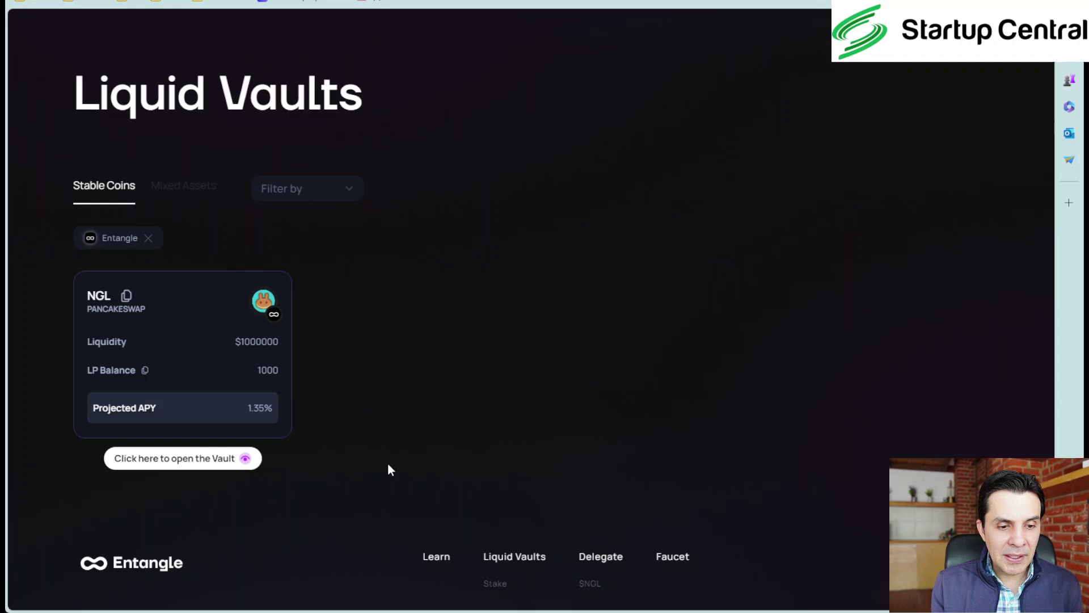
scroll(397, 464, up, 2)
scroll(405, 469, down, 2)
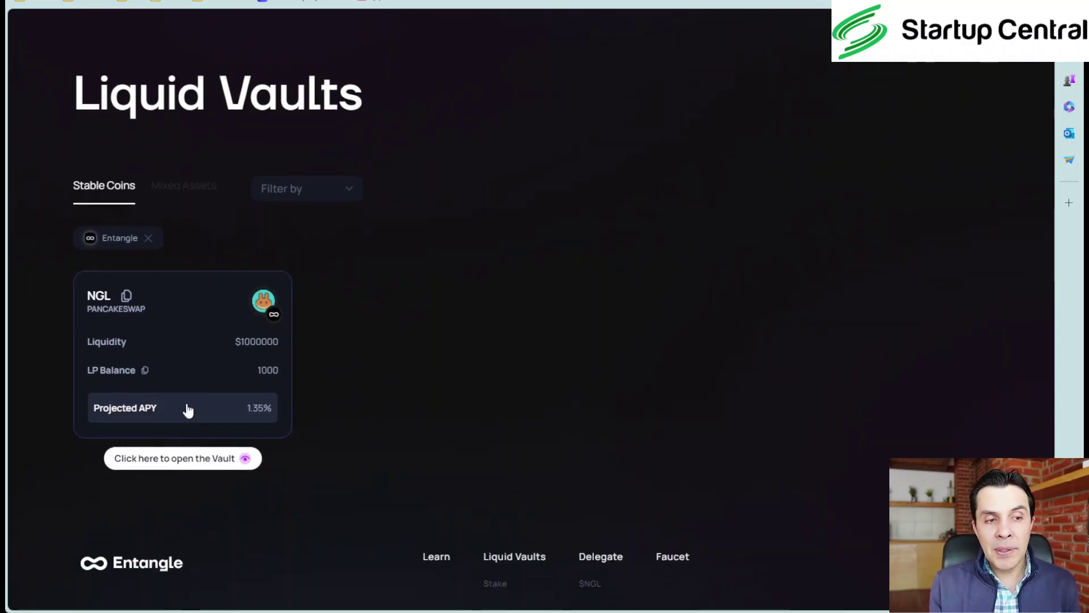
- Open the NGL vault and enter the full 1000 LP balance as the stake amount
click(158, 463)
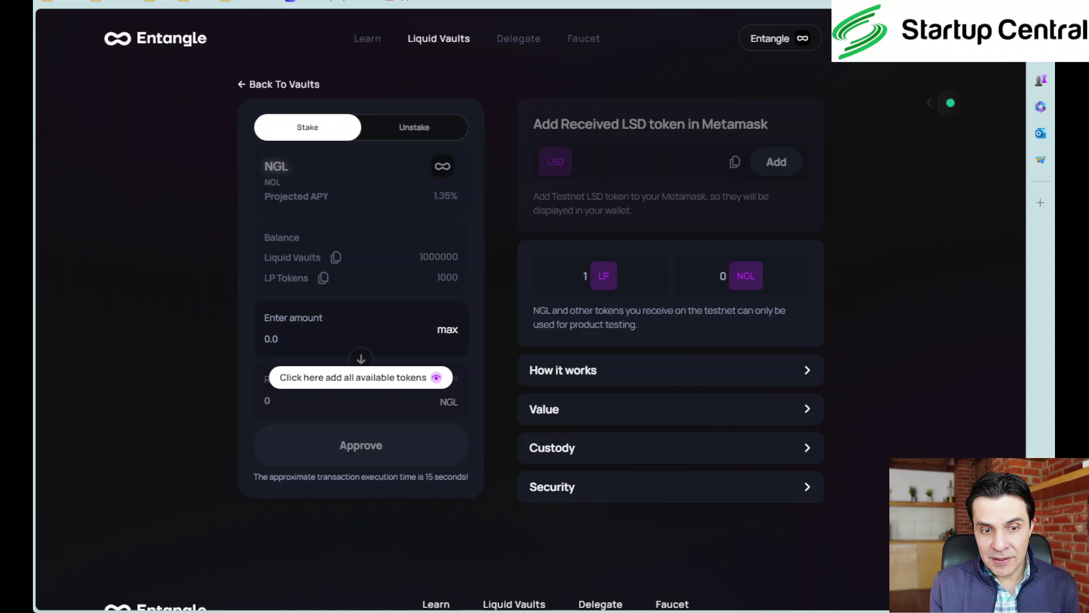
click(447, 330)
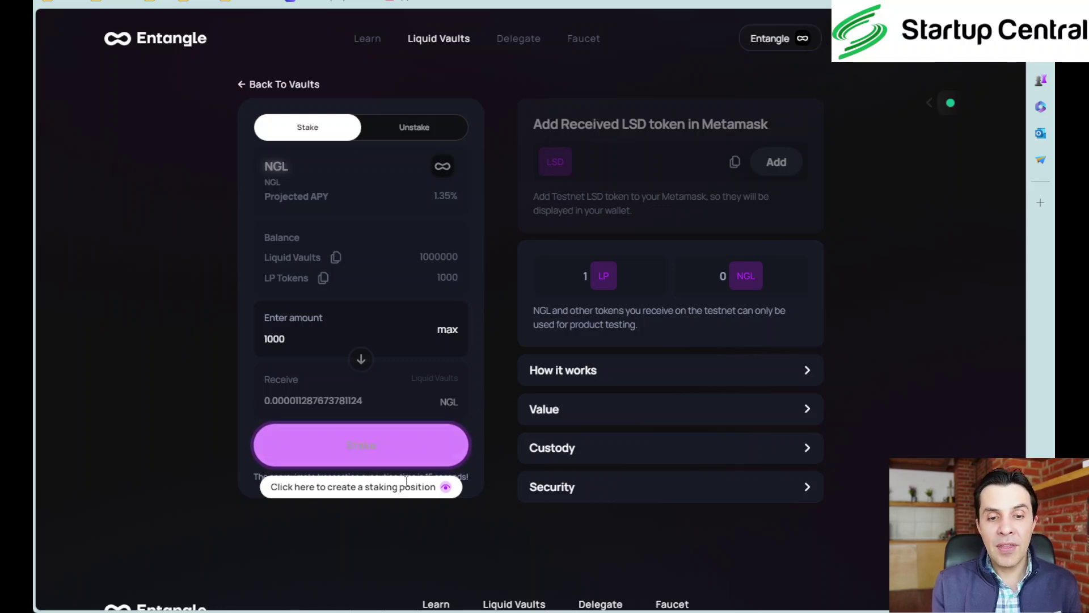
- Stake the 1000 LP tokens in the NGL PancakeSwap vault
click(355, 448)
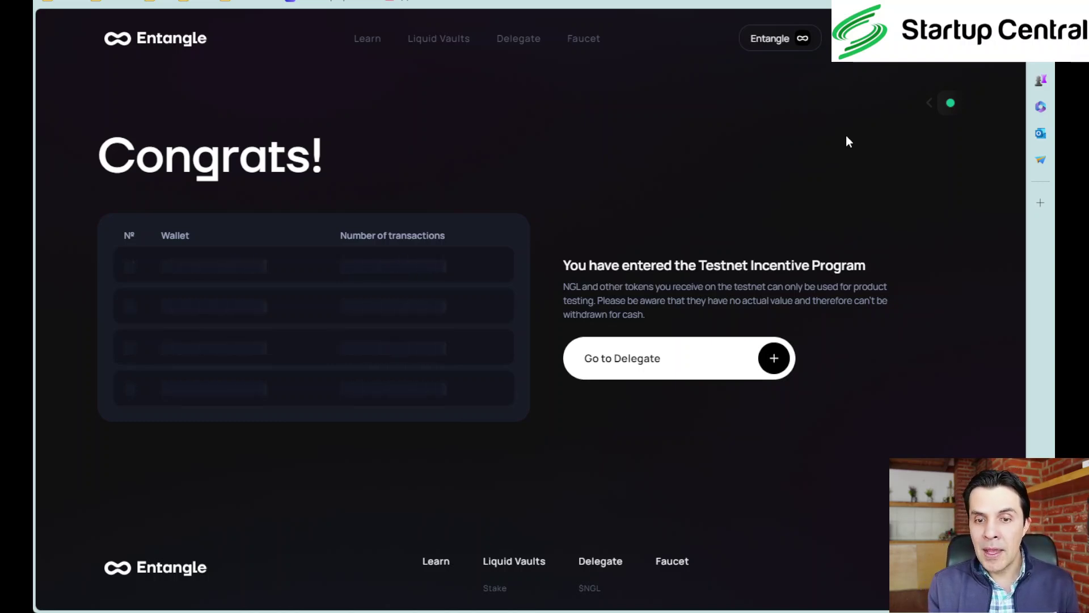
- On the Delegate $NGL page, choose a validator and set the amount to 50% of the NGL balance
click(628, 358)
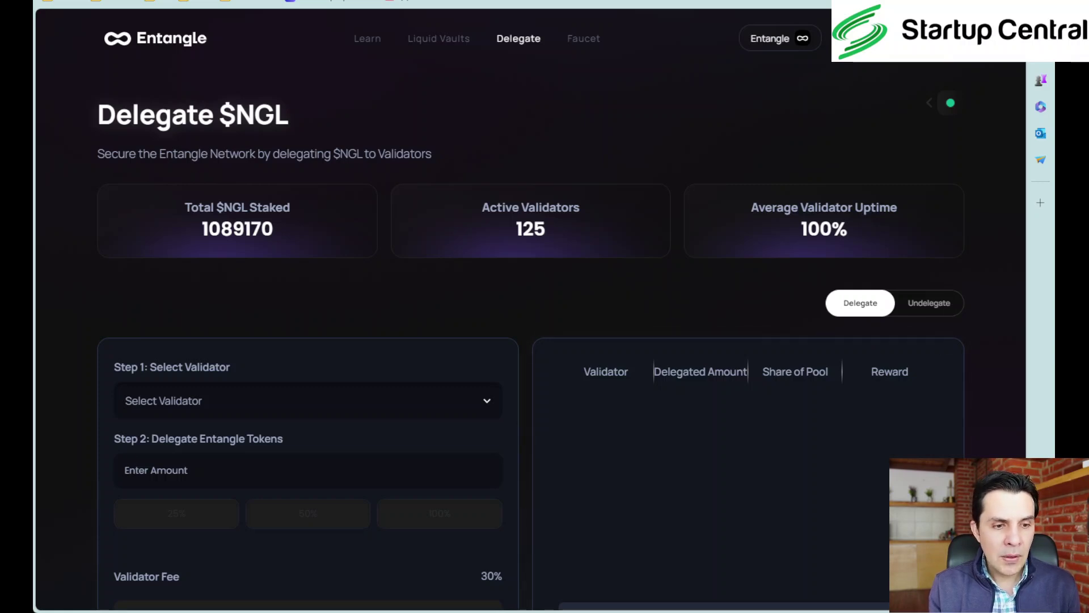
click(199, 404)
scroll(210, 483, down, 1)
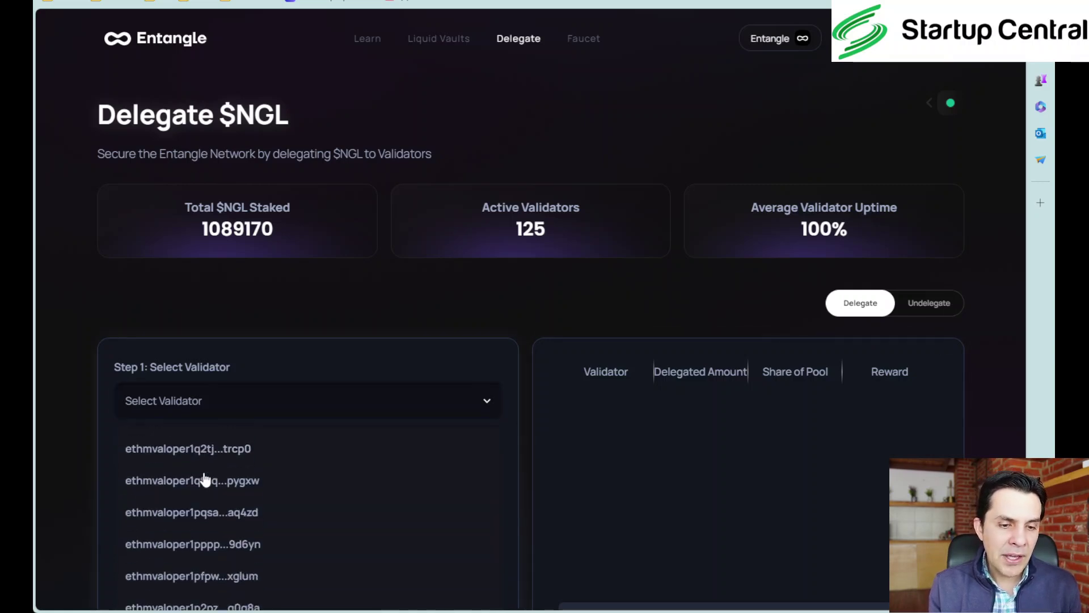
scroll(205, 479, down, 2)
scroll(214, 522, down, 3)
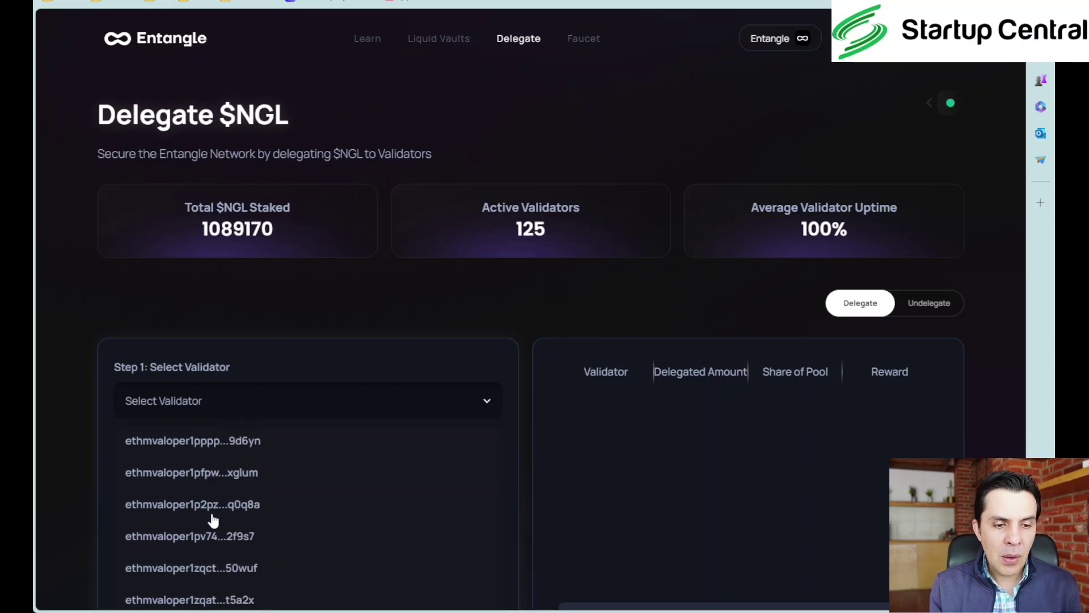
click(204, 507)
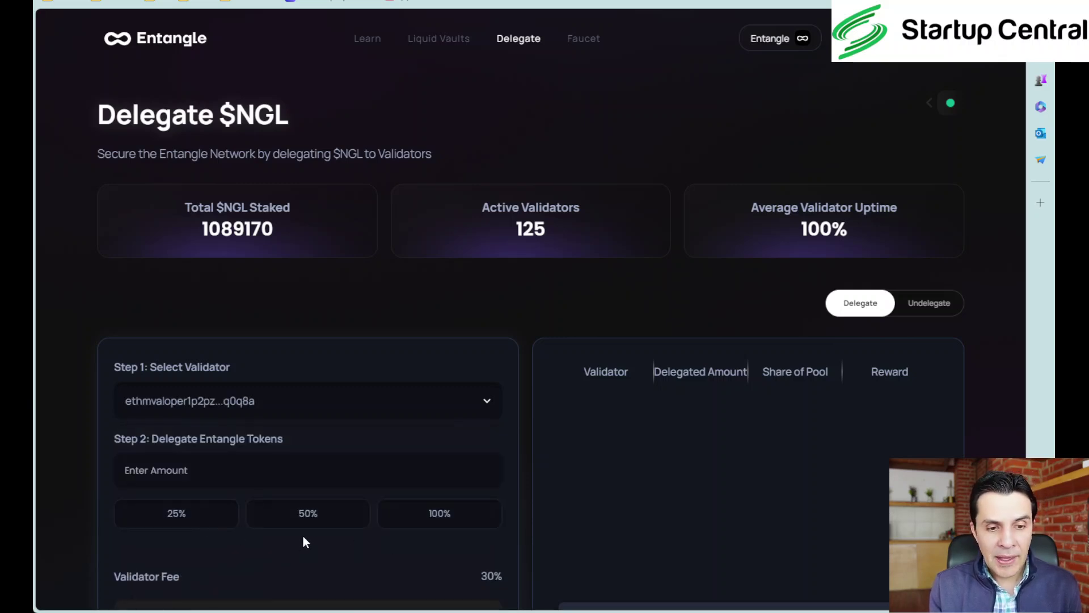
scroll(359, 464, down, 3)
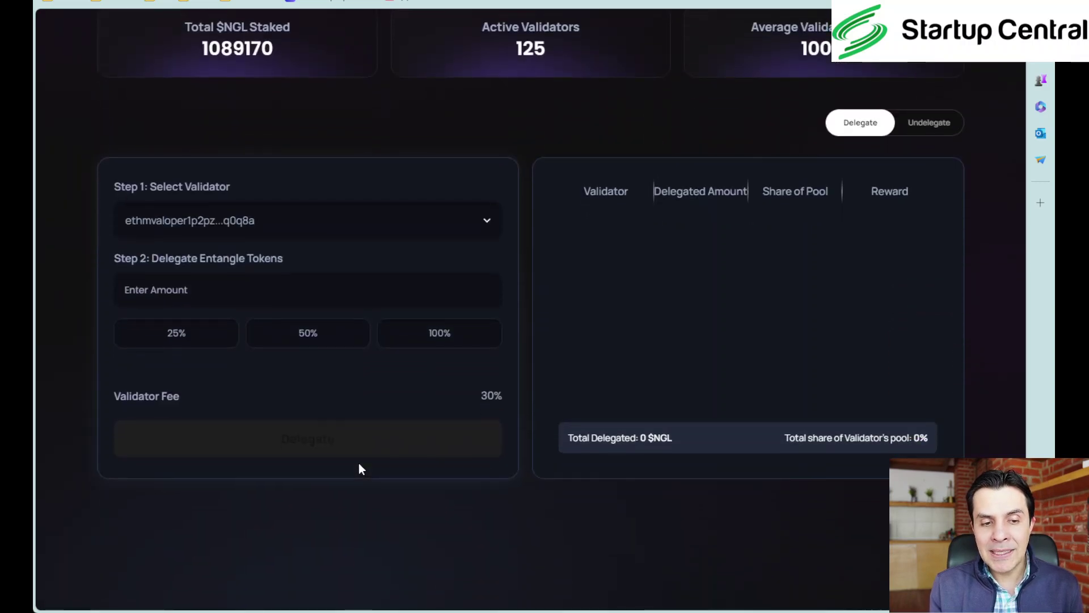
click(308, 333)
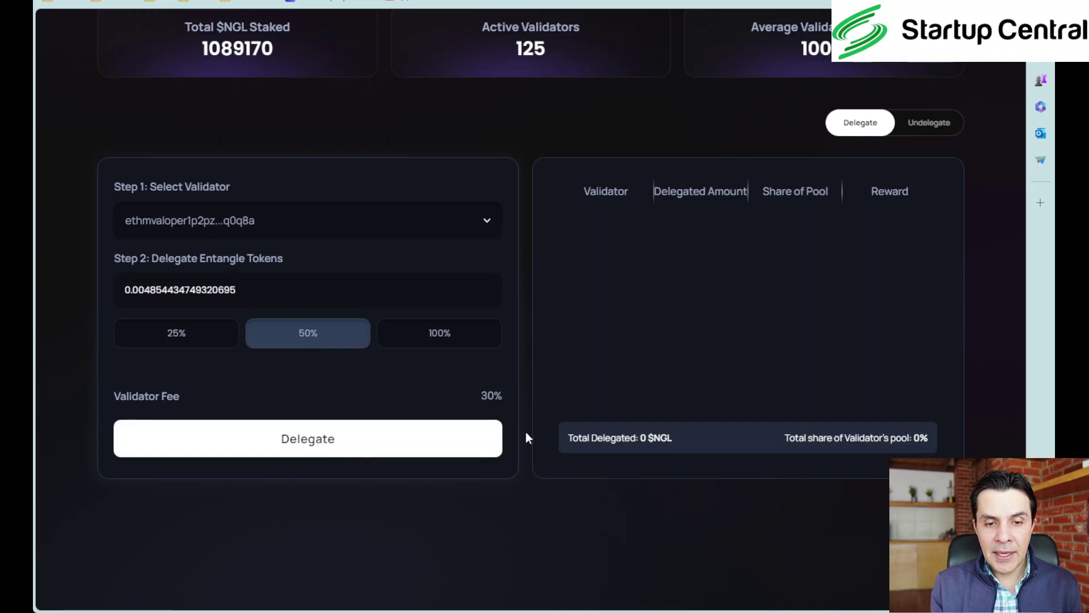
- Switch to a different validator and delegate 0.0049 $NGL to it
click(290, 227)
scroll(236, 262, up, 3)
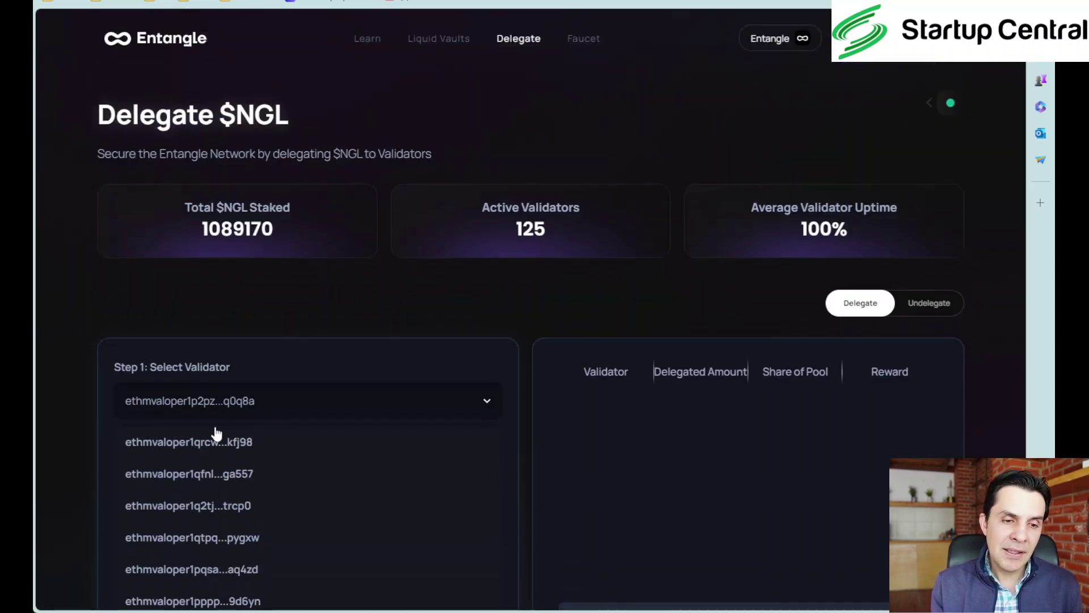
click(230, 474)
scroll(494, 515, down, 4)
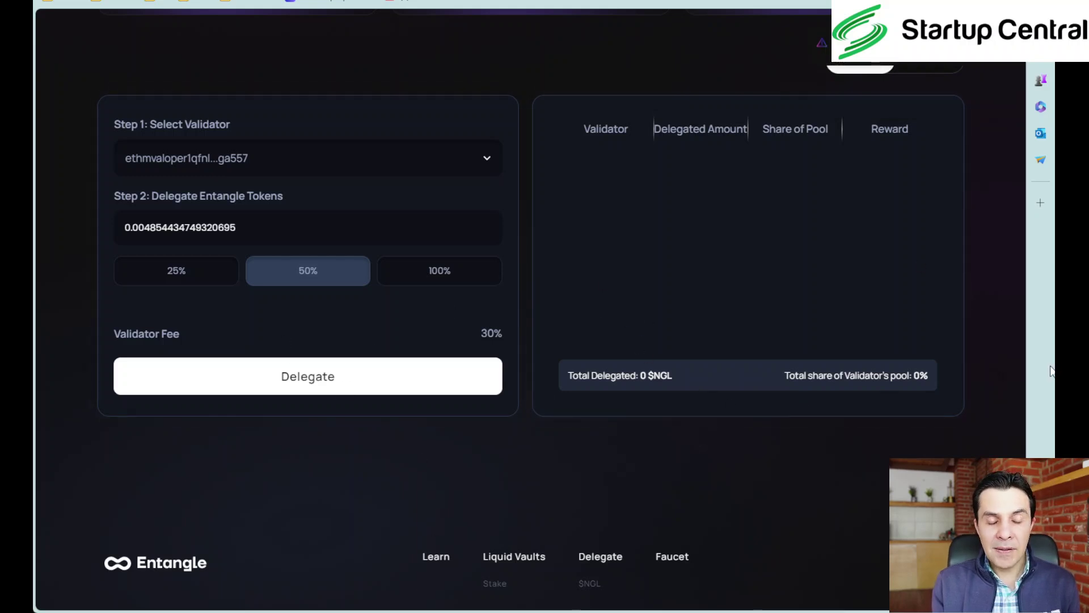
scroll(933, 379, up, 5)
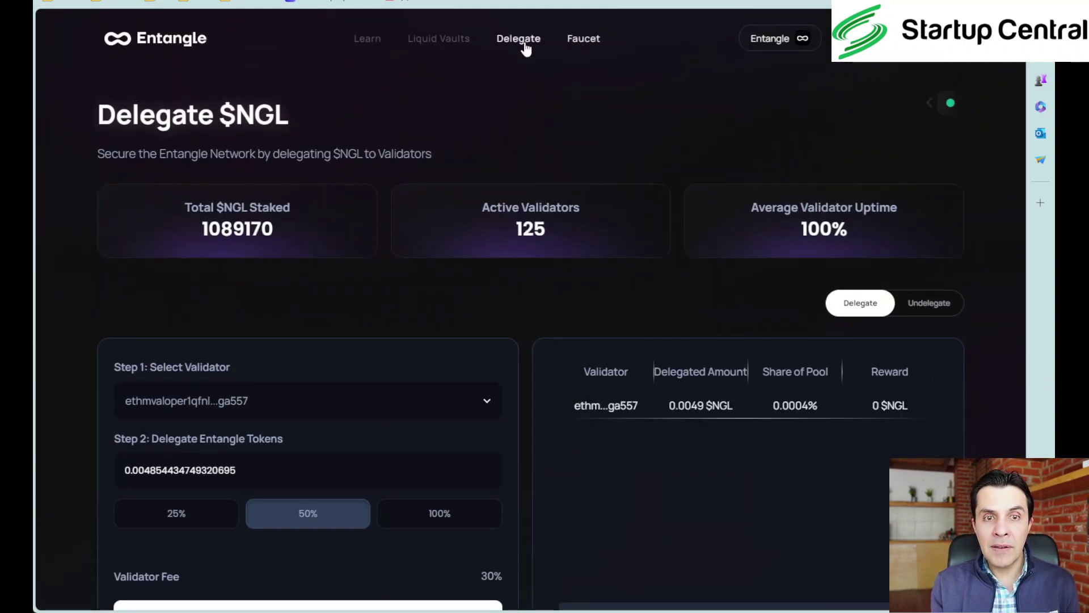
- Check the Liquid Vaults page and the 0.0049 $NGL delegation, then return to the Faucet page
click(457, 40)
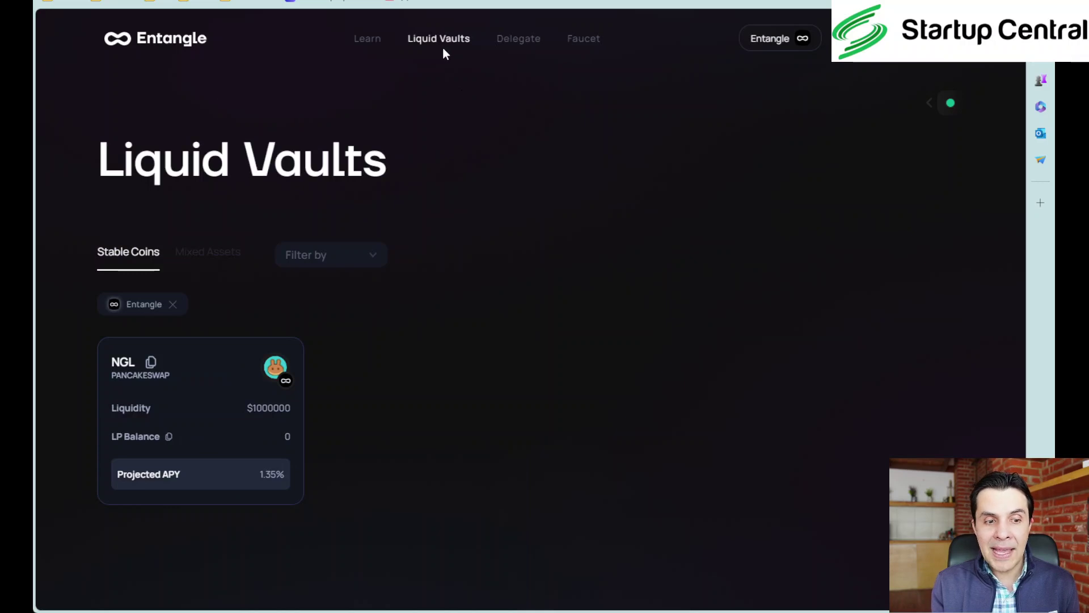
click(570, 39)
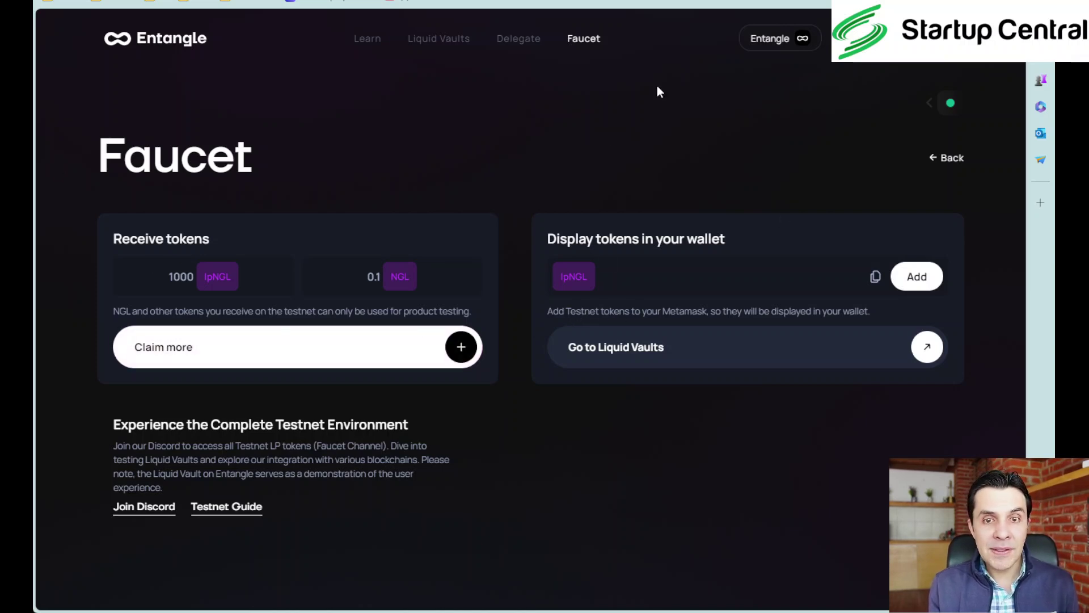
click(425, 42)
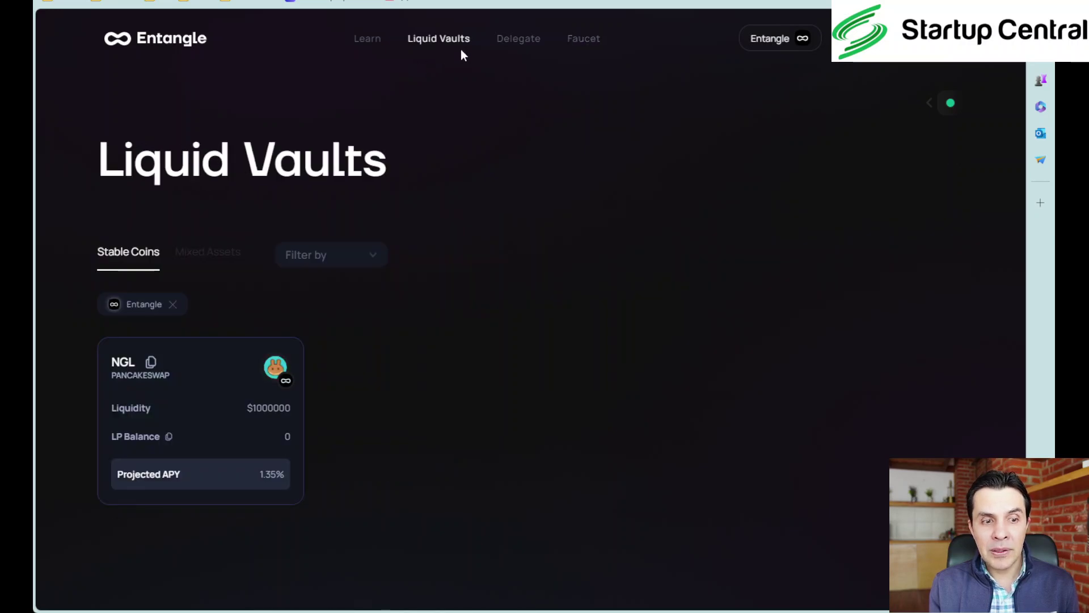
click(521, 42)
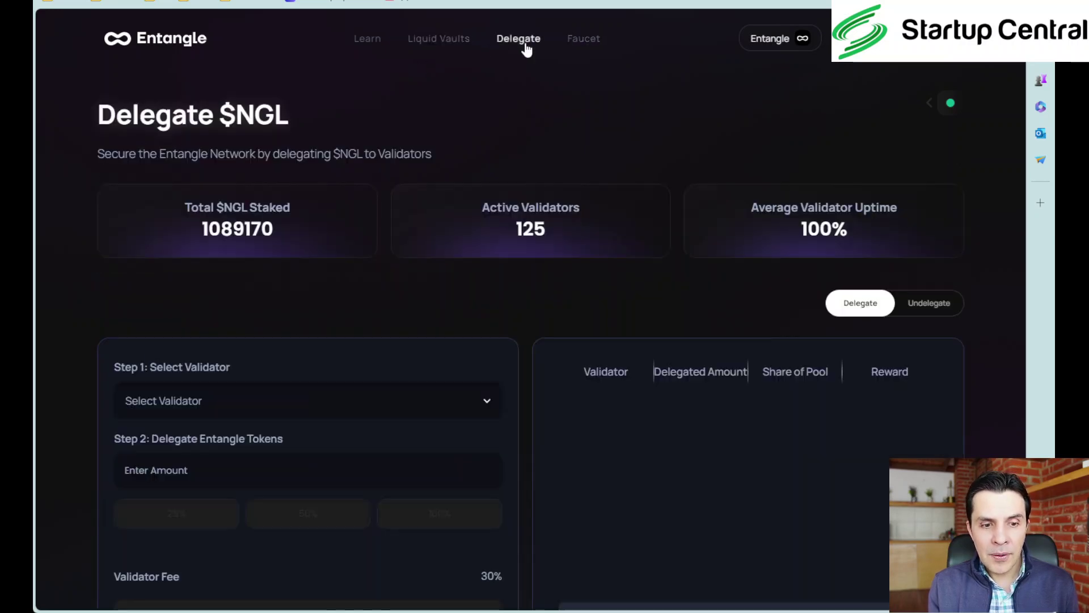
scroll(391, 256, down, 5)
scroll(389, 256, down, 2)
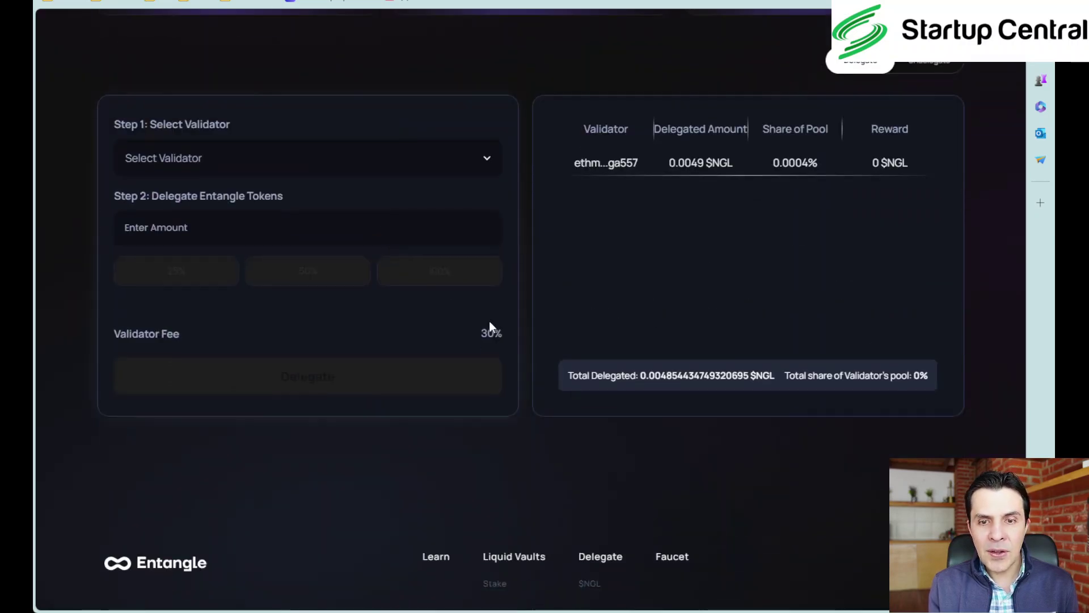
scroll(489, 327, up, 5)
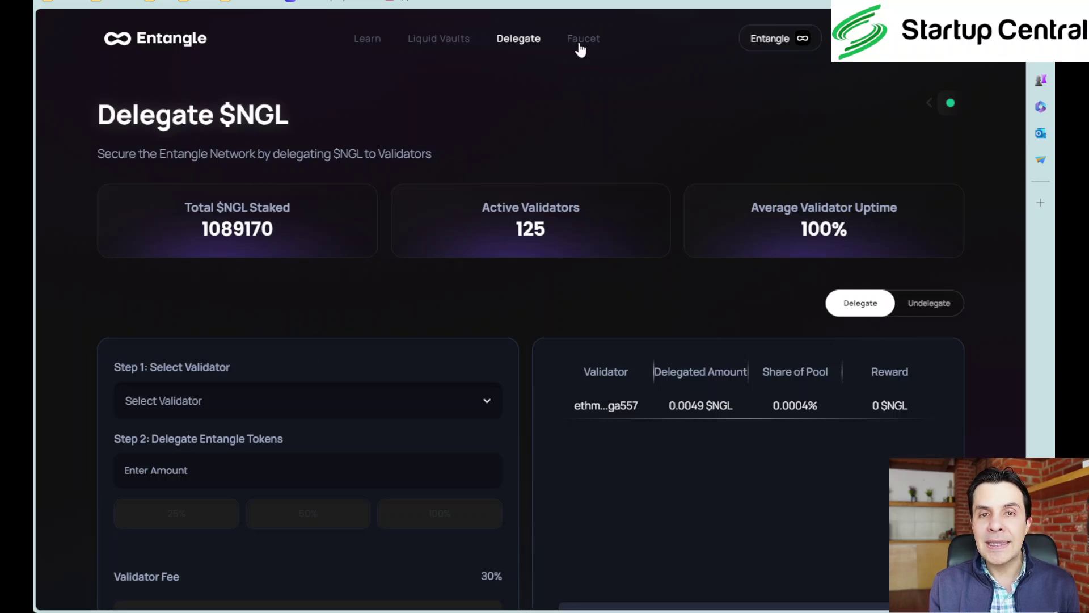
click(580, 42)
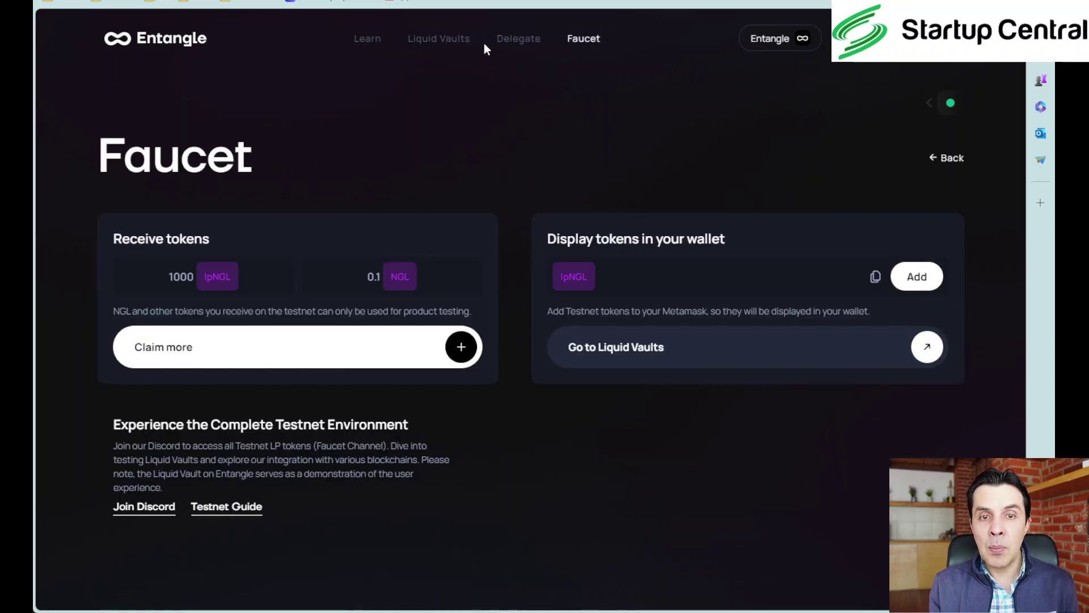